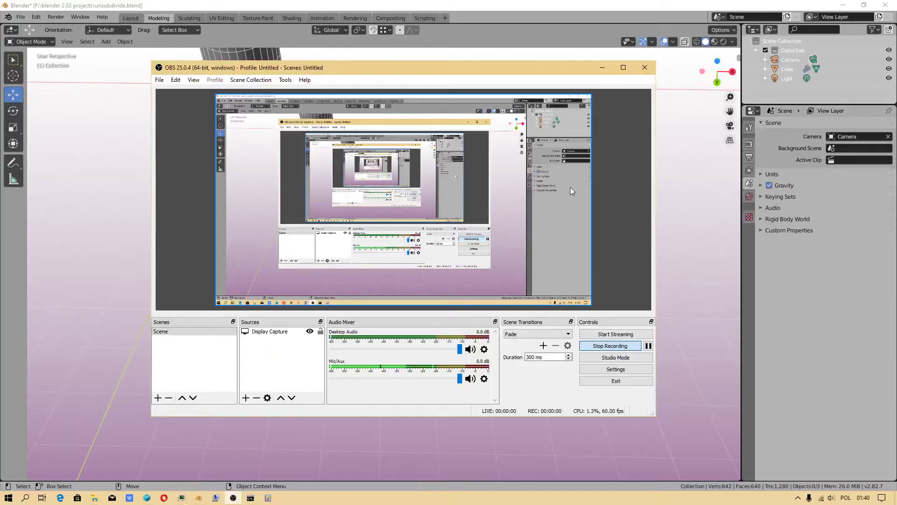
Dismiss the splash screen and add a new plane mesh to the scene
click(603, 67)
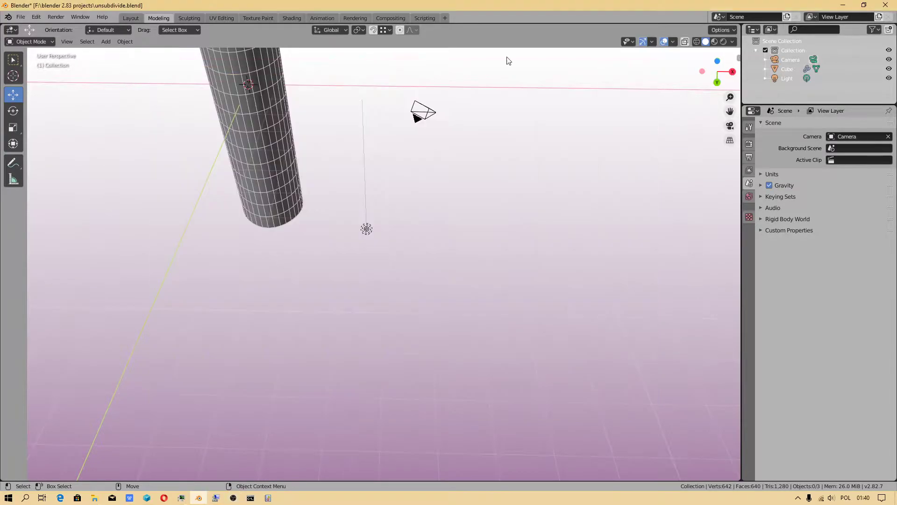
click(8, 16)
click(28, 26)
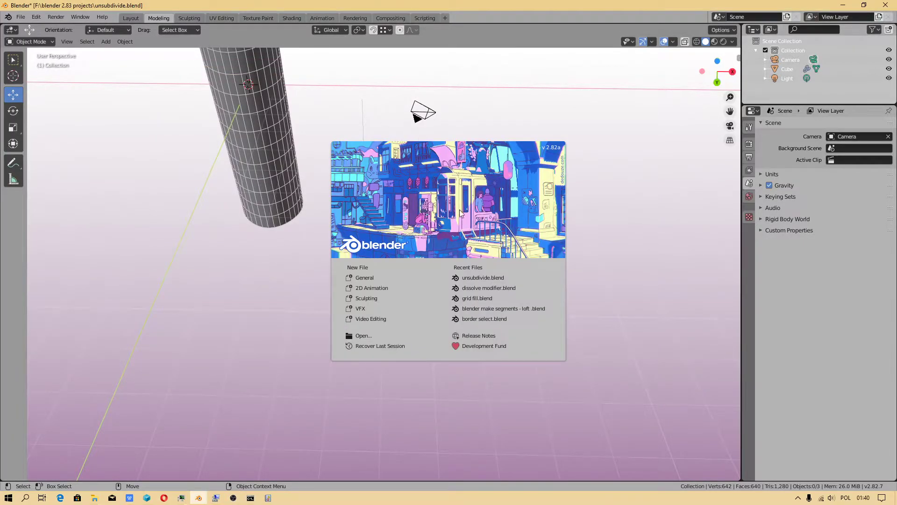
click(125, 42)
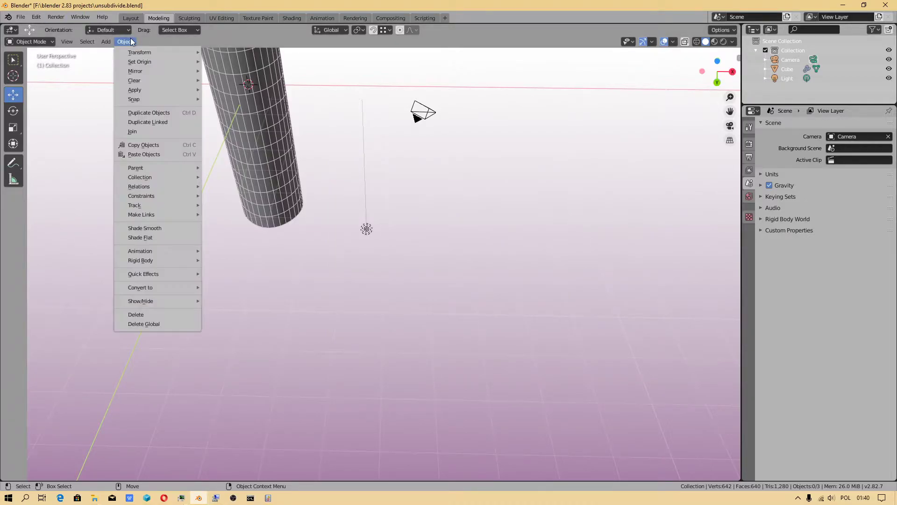
mouse_move(105, 42)
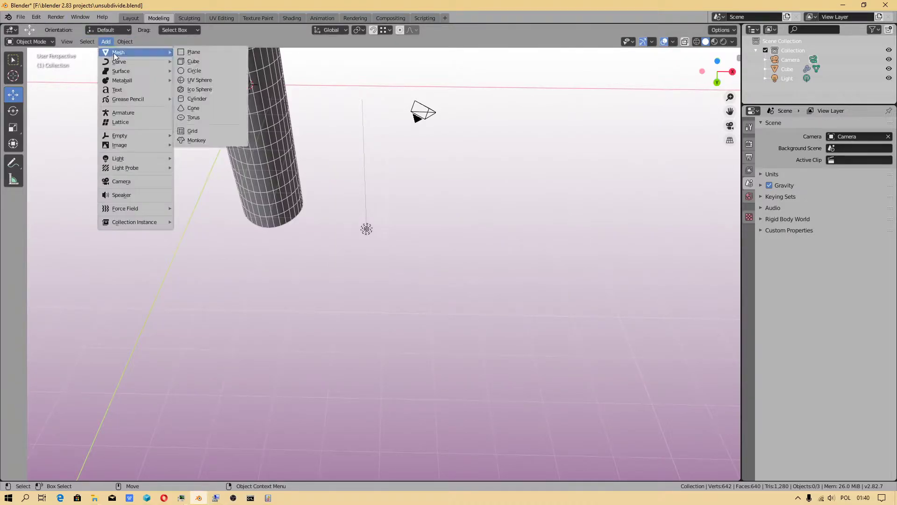
click(198, 52)
Move the plane 10.6 m along X, frame it in view, and enter Edit Mode
middle_drag(287, 148, 254, 201)
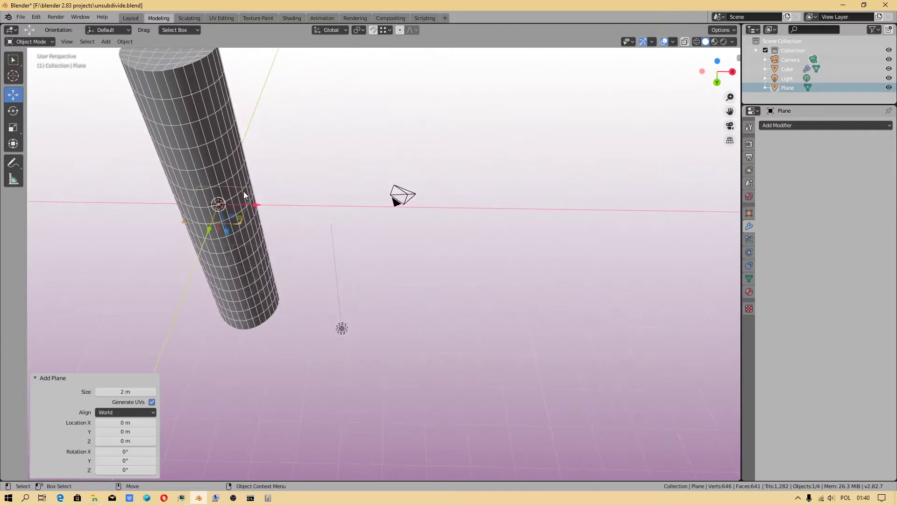
drag(254, 201, 554, 242)
middle_drag(555, 242, 311, 308)
key(KP_Decimal)
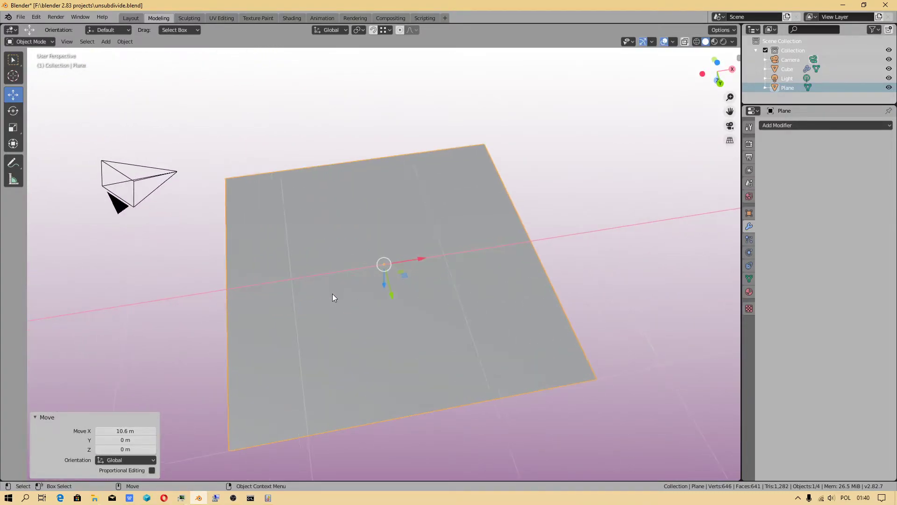
click(31, 41)
click(37, 54)
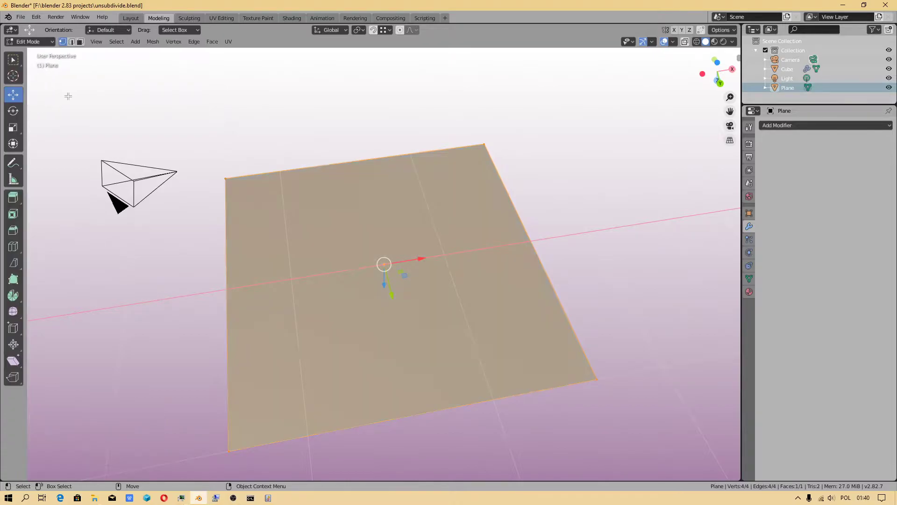
middle_drag(348, 271, 457, 186)
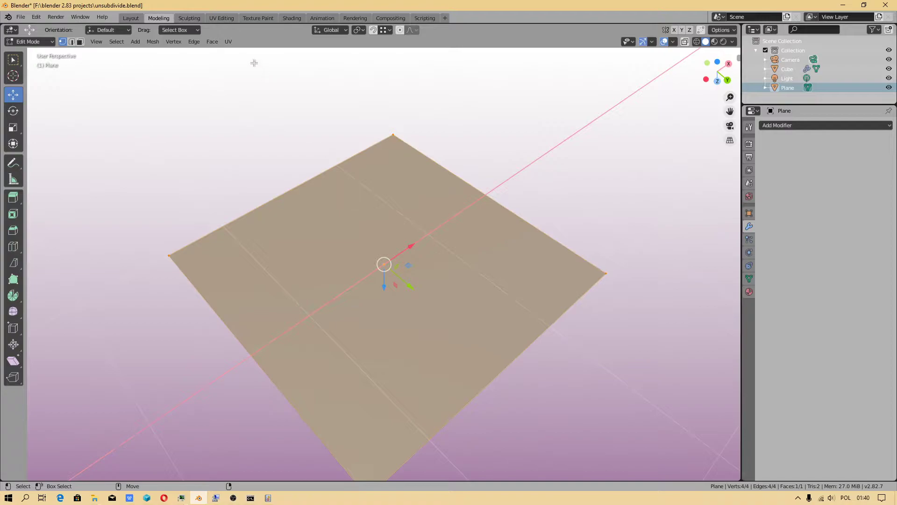
click(212, 42)
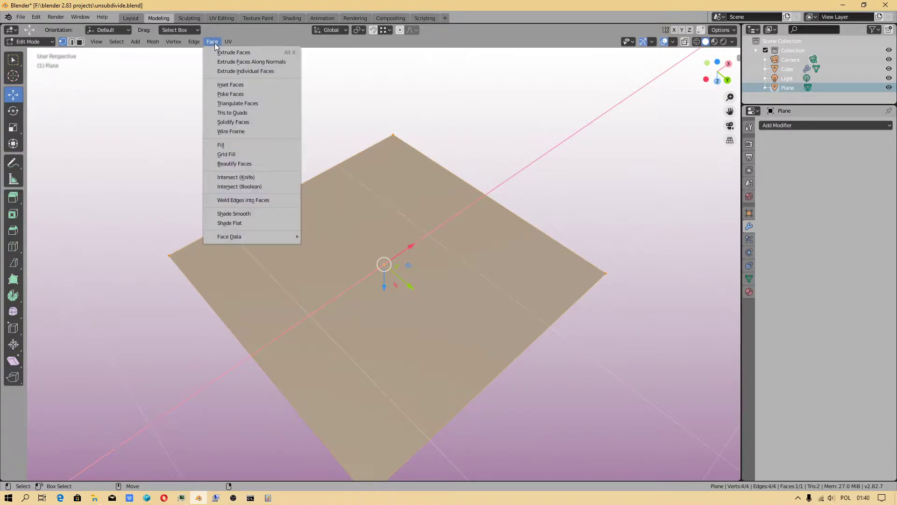
click(259, 202)
middle_drag(467, 290, 514, 275)
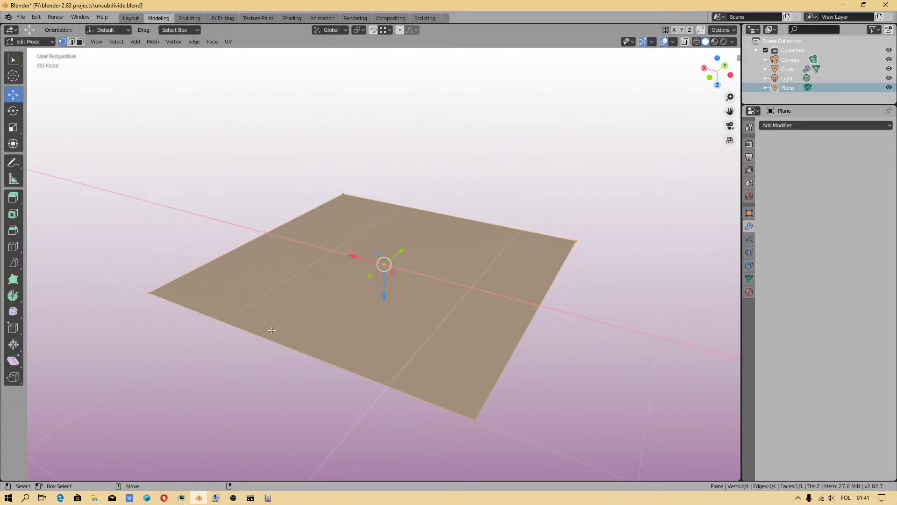
middle_drag(280, 174, 119, 82)
In edge select mode, pick the plane's lower-left edge and duplicate it
click(71, 41)
click(229, 319)
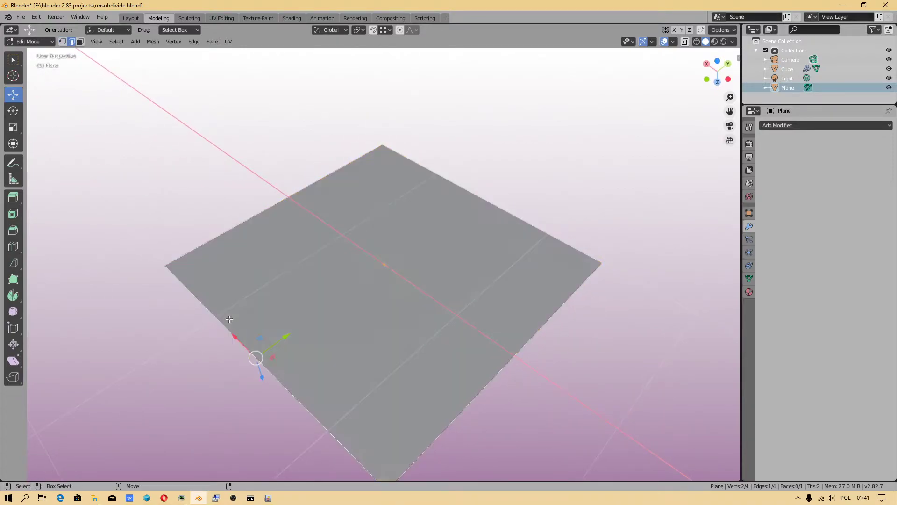
key(shift+d)
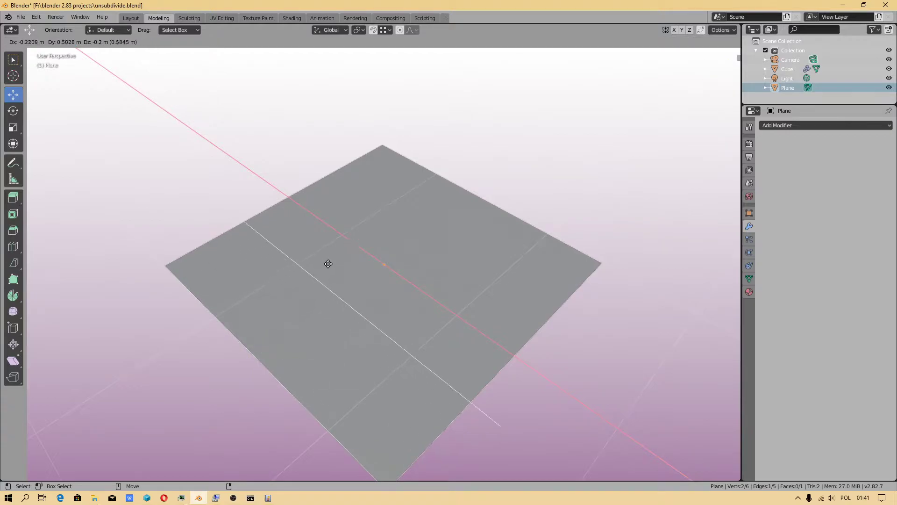
click(355, 246)
key(super)
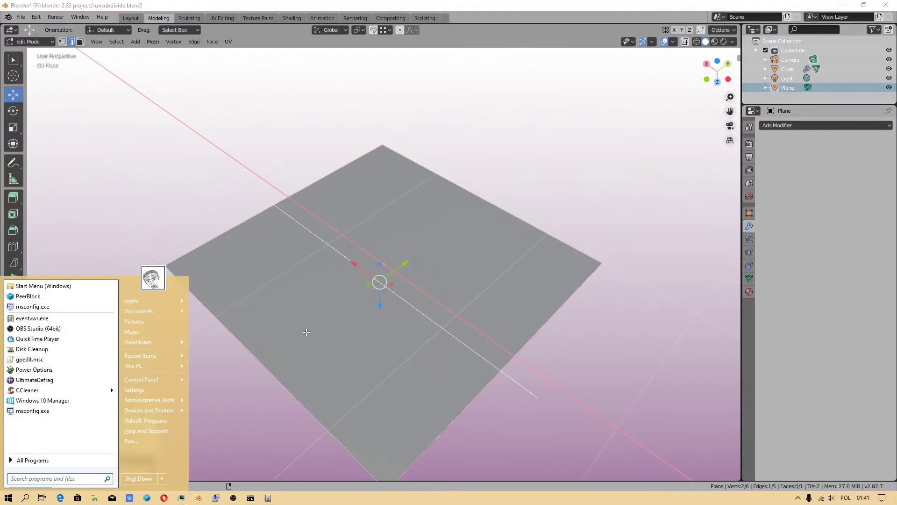
key(super)
Move the copied edge 0.426 m along Y, then along X and up in Z above the plane
middle_drag(305, 330, 403, 298)
drag(405, 275, 471, 254)
middle_drag(470, 254, 427, 257)
drag(426, 257, 393, 251)
middle_drag(409, 302, 400, 362)
drag(418, 295, 409, 150)
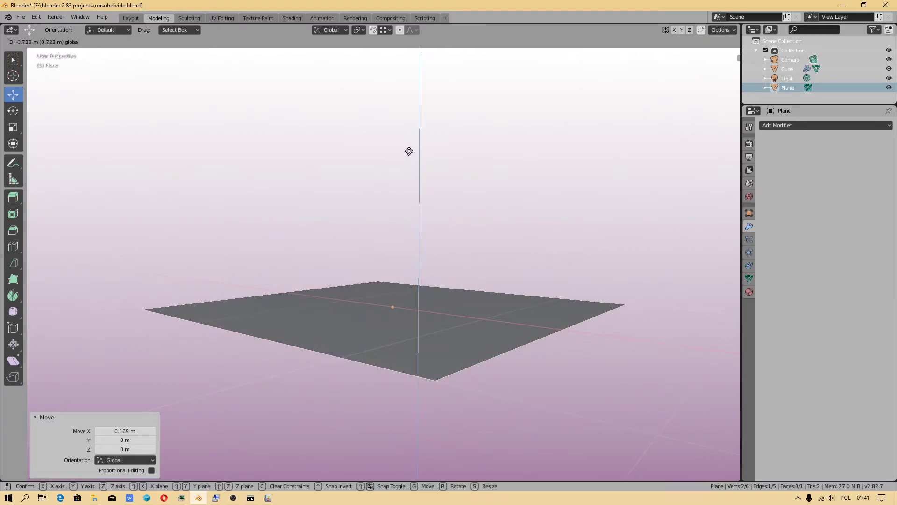
middle_drag(409, 150, 409, 234)
drag(409, 234, 412, 226)
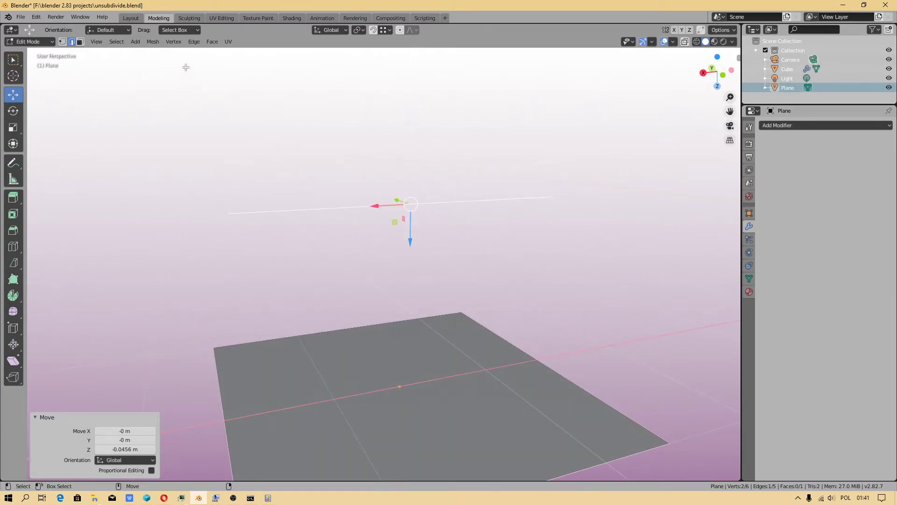
Subdivide the floating edge with 5 cuts
click(195, 41)
click(211, 84)
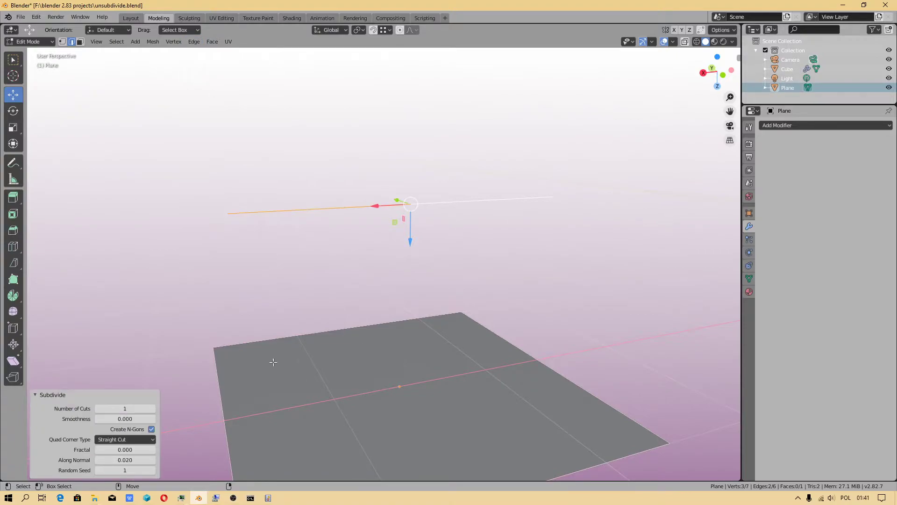
click(152, 409)
click(152, 409)
click(152, 408)
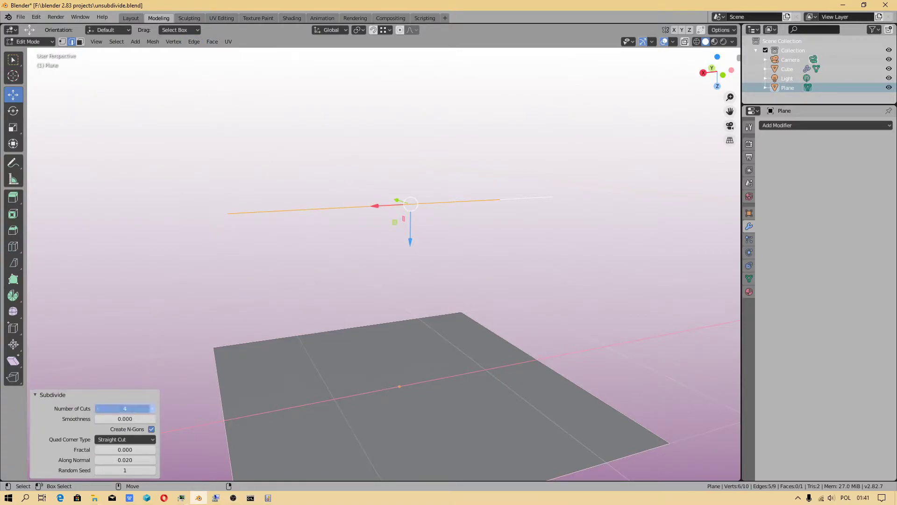
click(152, 408)
Move the edge's middle vertex -0.532 m in Z with proportional editing, bending it into an arch
click(63, 42)
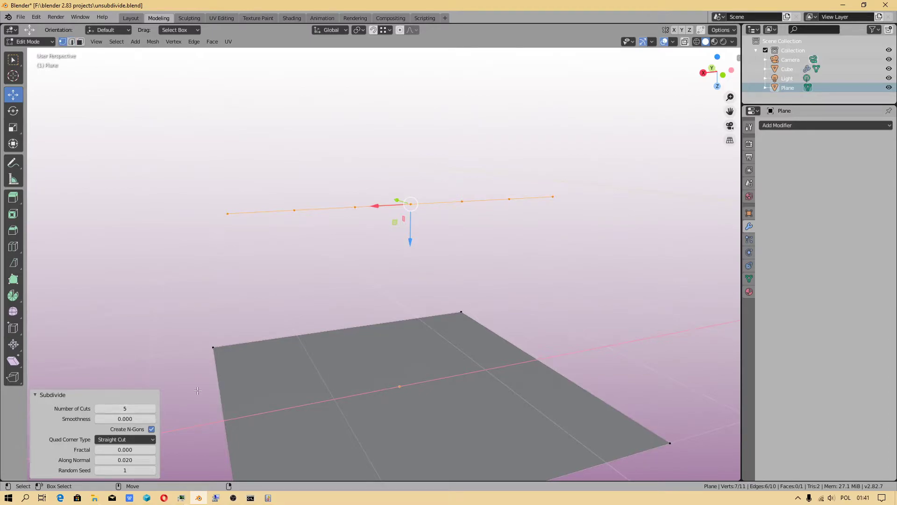
click(430, 182)
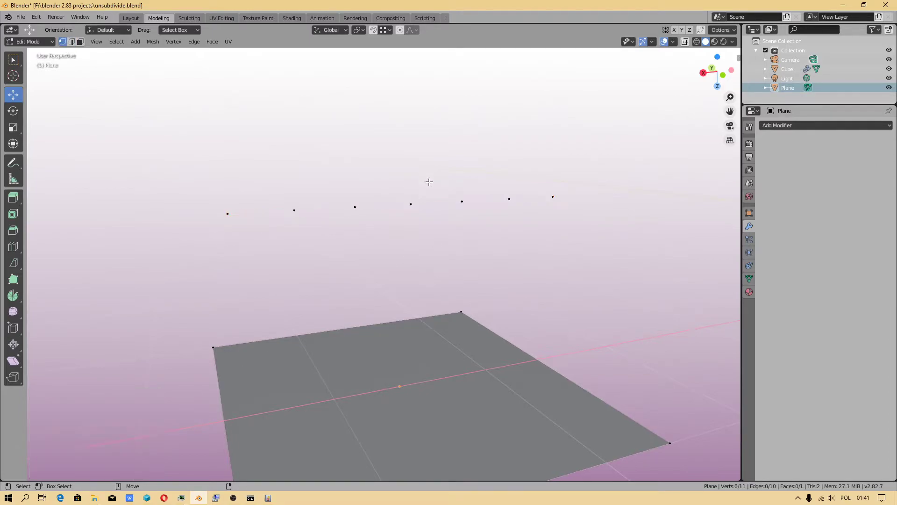
click(411, 204)
middle_drag(410, 204, 402, 126)
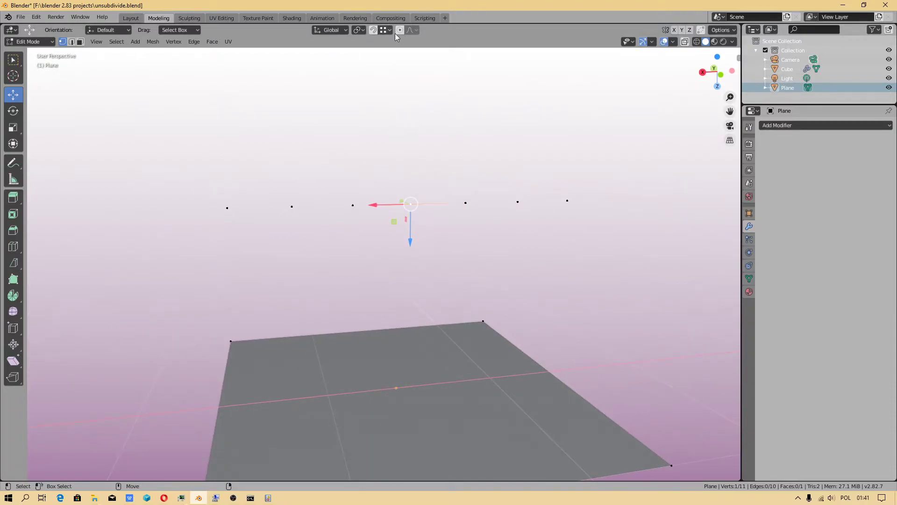
scroll(430, 224, down, 2)
drag(418, 232, 411, 164)
scroll(414, 186, down, 2)
middle_drag(411, 165, 420, 242)
key(ctrl+z)
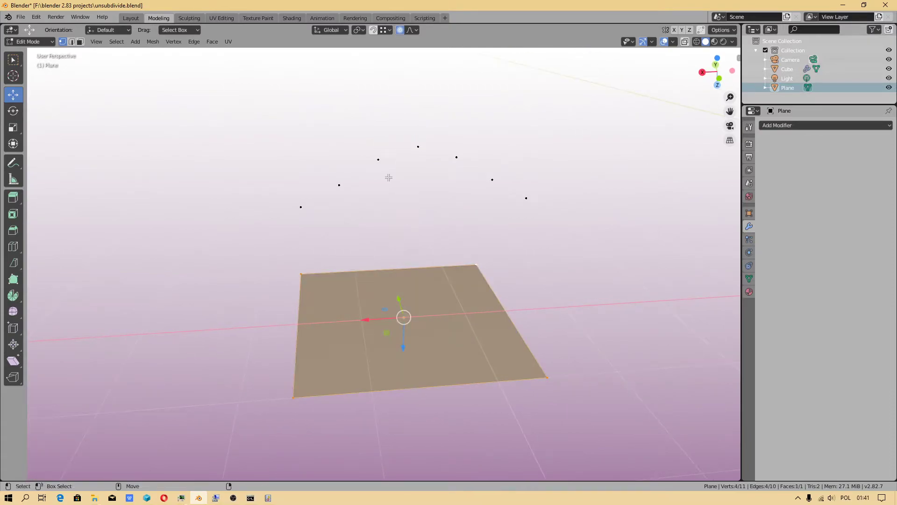
click(192, 127)
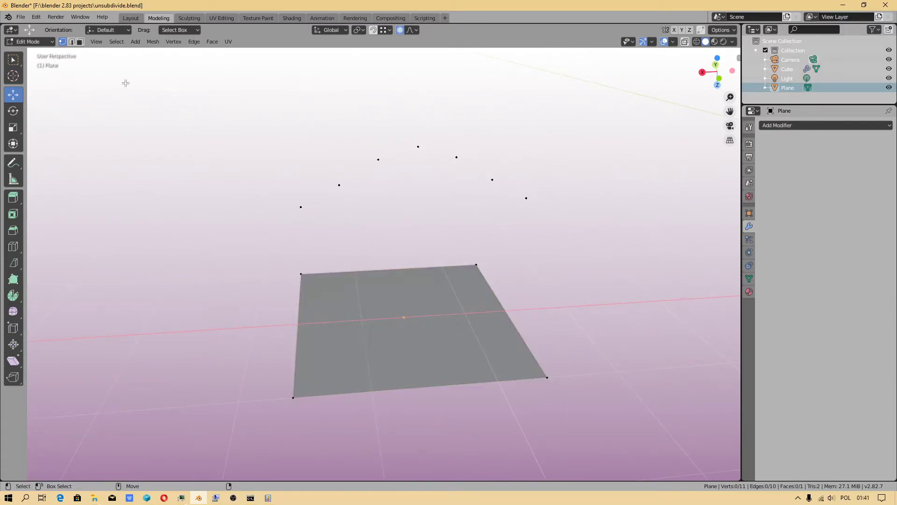
click(72, 43)
middle_drag(276, 120, 299, 147)
key(b)
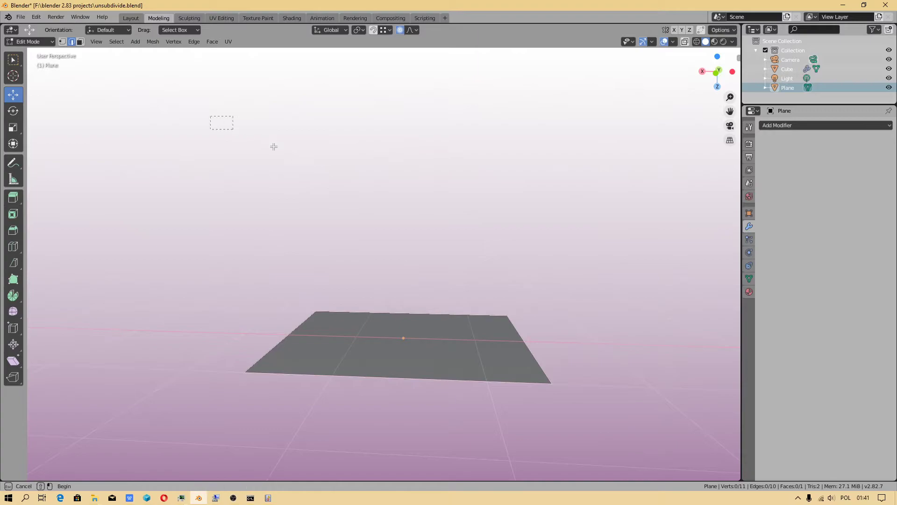
drag(211, 115, 605, 269)
click(487, 178)
click(714, 41)
mouse_move(563, 172)
middle_down()
mouse_move(637, 459)
mouse_move(585, 182)
middle_up()
In solid shading, try MatCap lighting, then return to Studio lighting
click(706, 41)
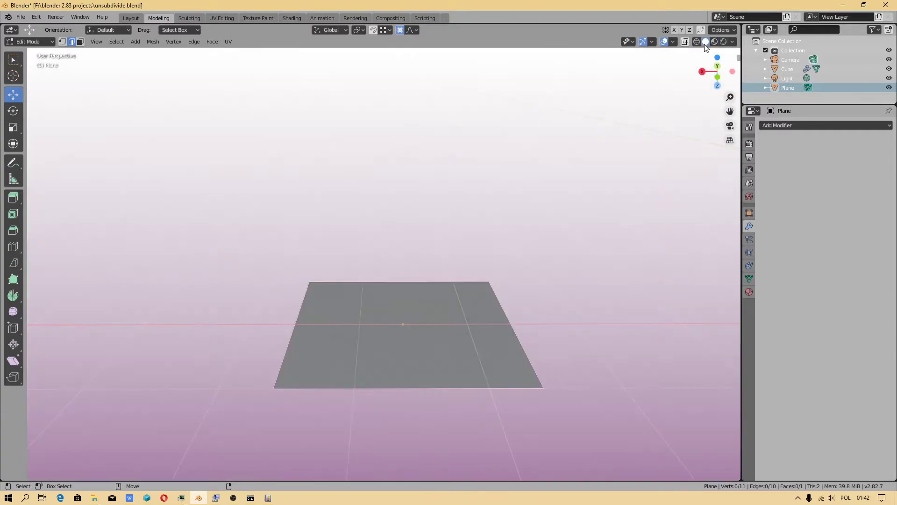
click(731, 42)
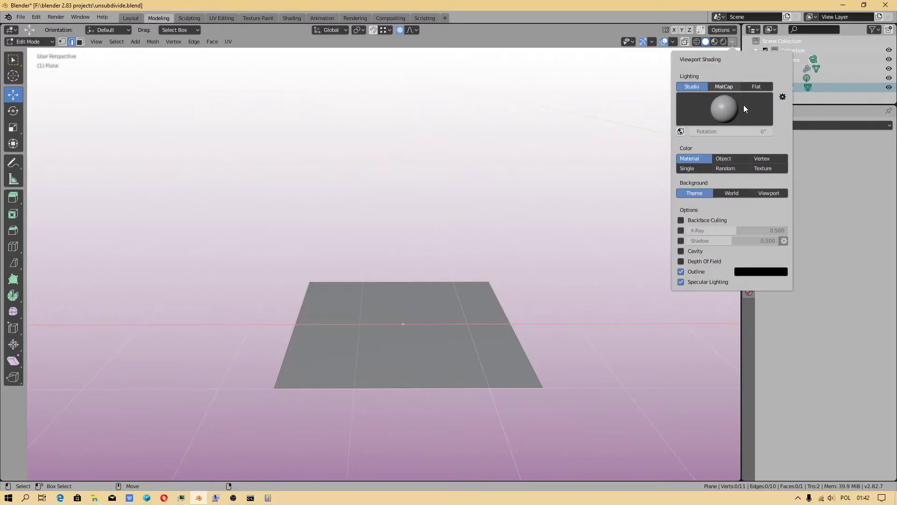
click(729, 89)
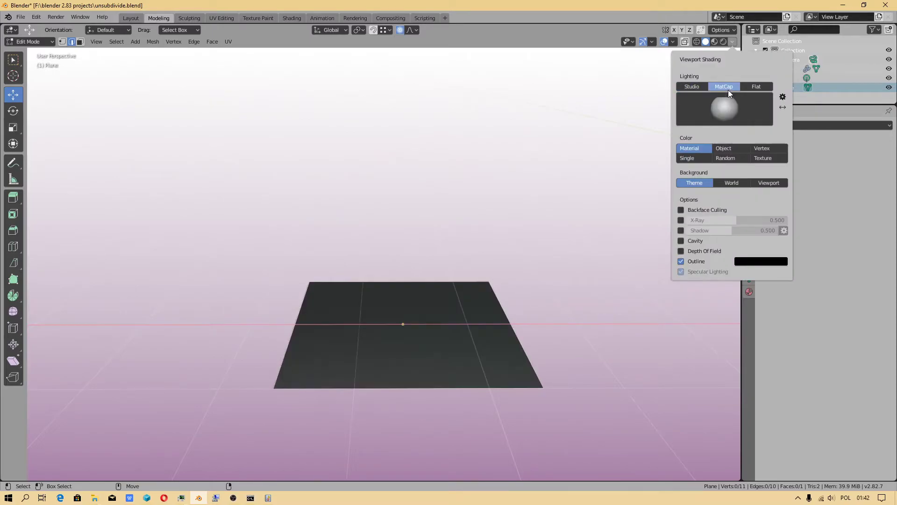
click(700, 87)
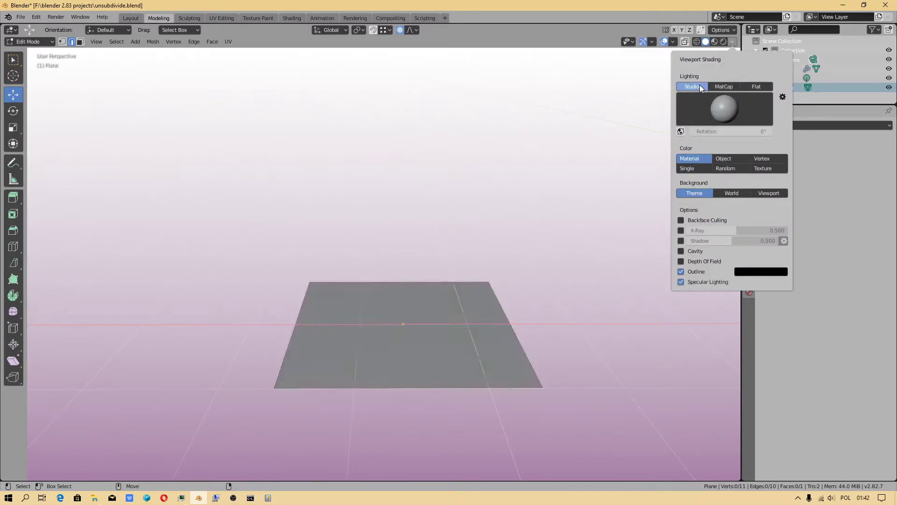
Use Material Preview with environment strength 1.971, background 0.971, and a slightly rotated environment
click(714, 41)
click(732, 41)
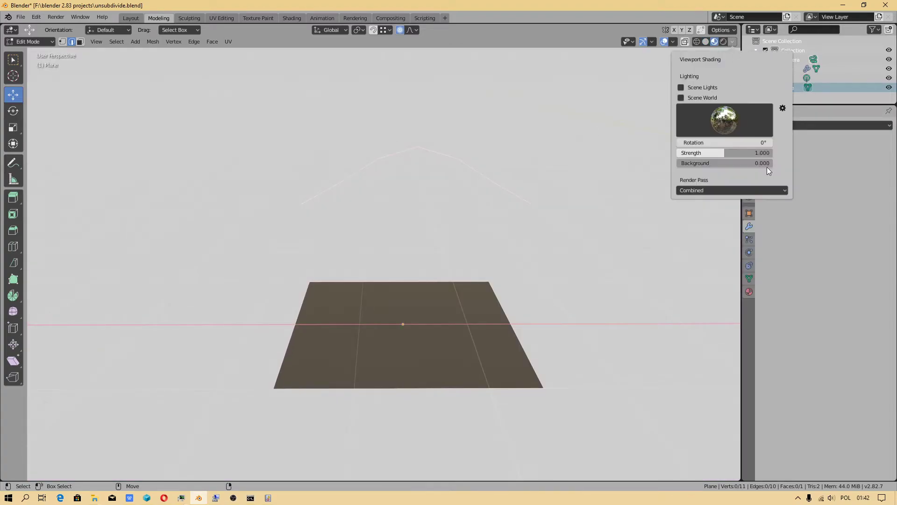
mouse_move(724, 153)
mouse_down()
mouse_move(699, 153)
mouse_move(770, 152)
mouse_move(748, 164)
mouse_up()
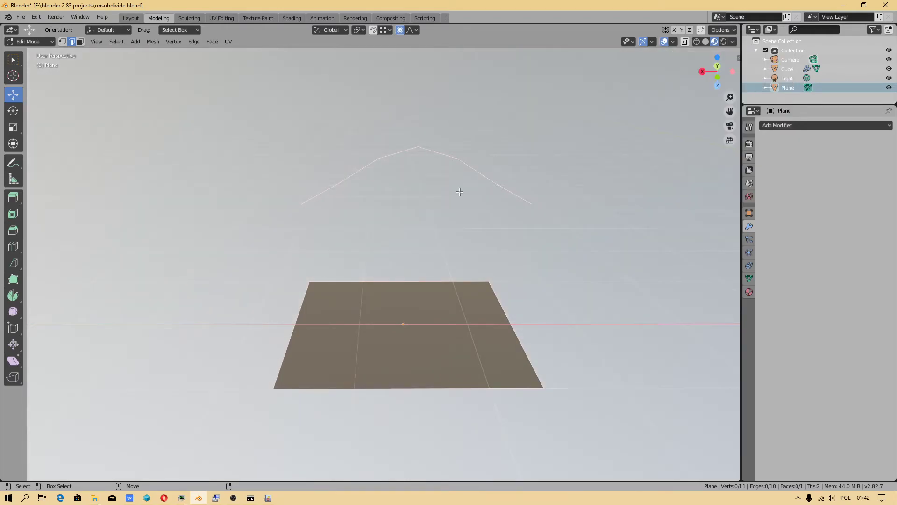
mouse_move(458, 206)
middle_down()
mouse_move(493, 214)
mouse_move(472, 210)
mouse_move(458, 226)
mouse_move(561, 135)
middle_up()
click(733, 41)
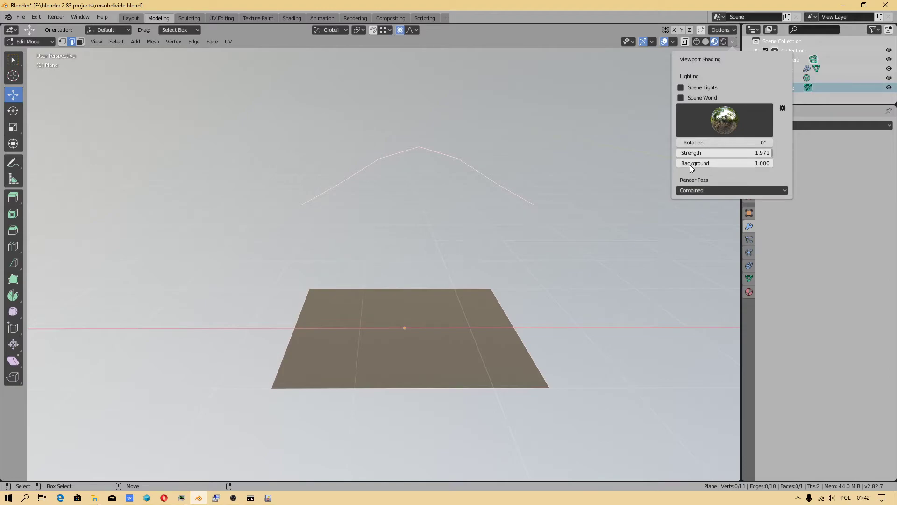
mouse_move(769, 163)
mouse_down()
mouse_move(743, 142)
mouse_move(766, 143)
mouse_up()
middle_drag(463, 166, 388, 169)
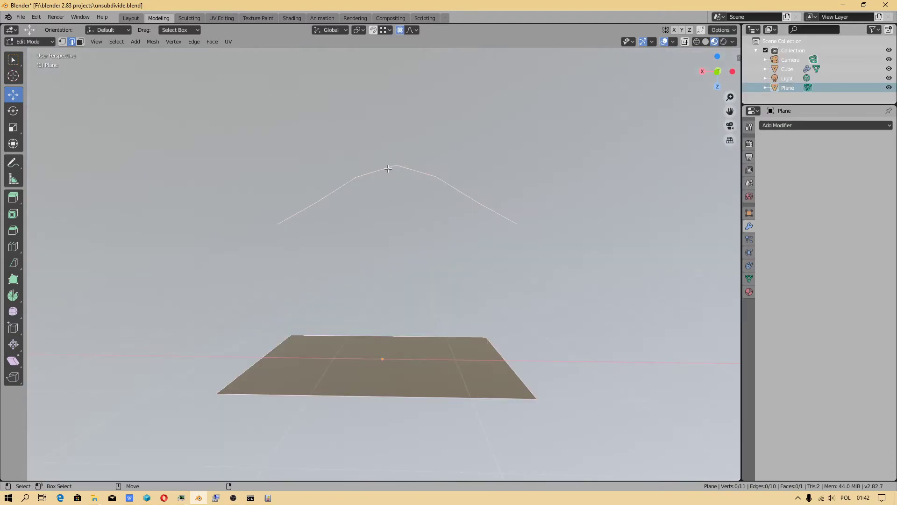
Box-select the bent wire edge and add the plane's face to the selection in Face mode
key(b)
drag(598, 277, 598, 277)
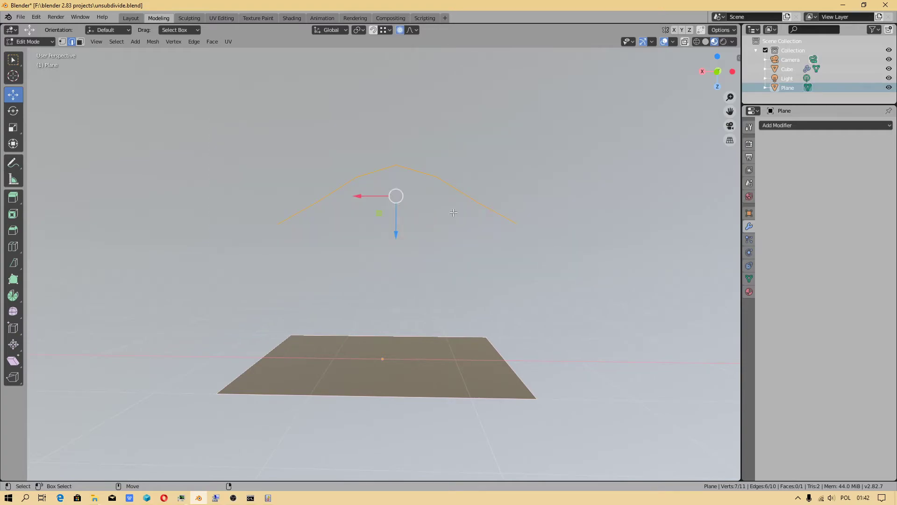
shift+click(79, 41)
shift+click(333, 359)
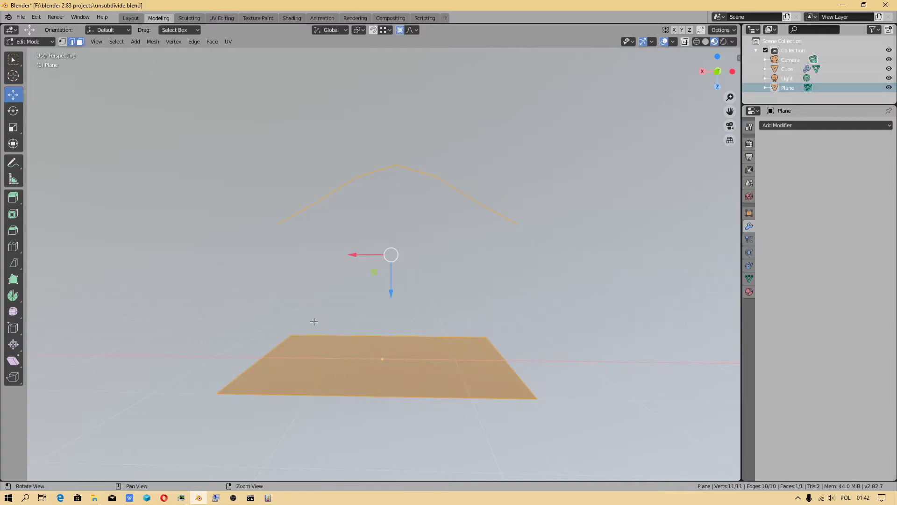
middle_drag(315, 324, 279, 242)
click(212, 42)
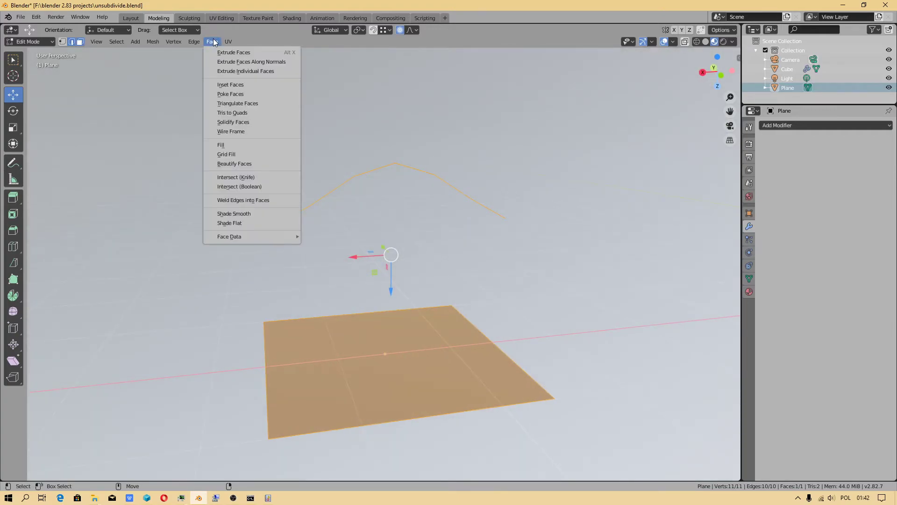
Weld the arched edge into the plane so it splits into faces along the bend
click(261, 200)
middle_drag(313, 234, 237, 271)
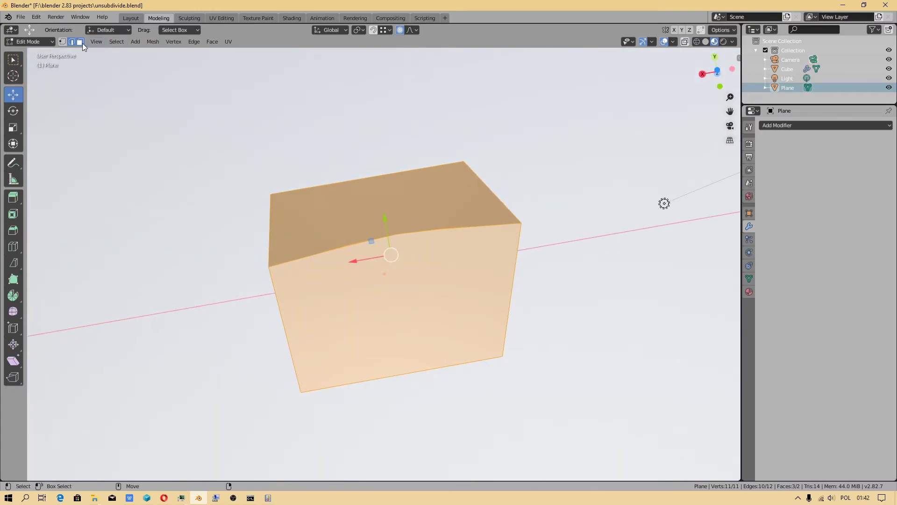
click(64, 43)
middle_drag(327, 234, 441, 278)
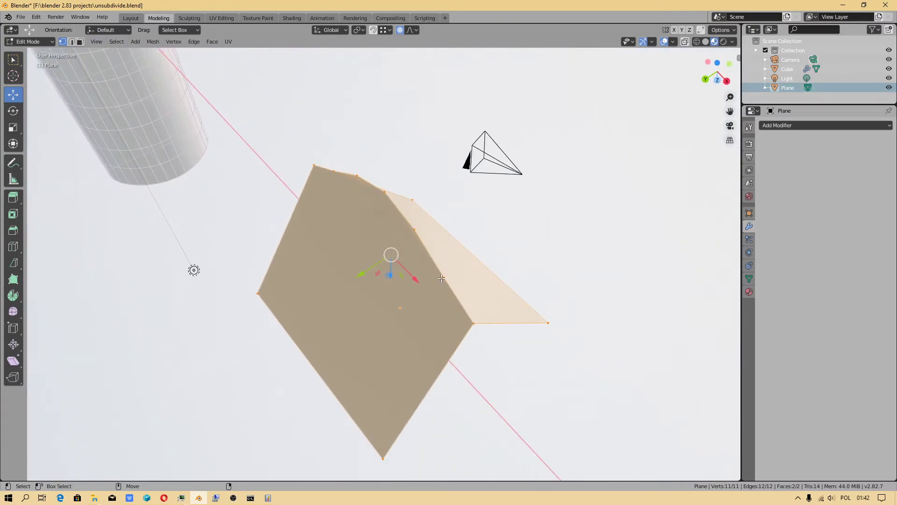
Select a plane vertex, then in edge mode select one outer edge of the plane
click(442, 278)
middle_drag(368, 427, 262, 280)
click(72, 42)
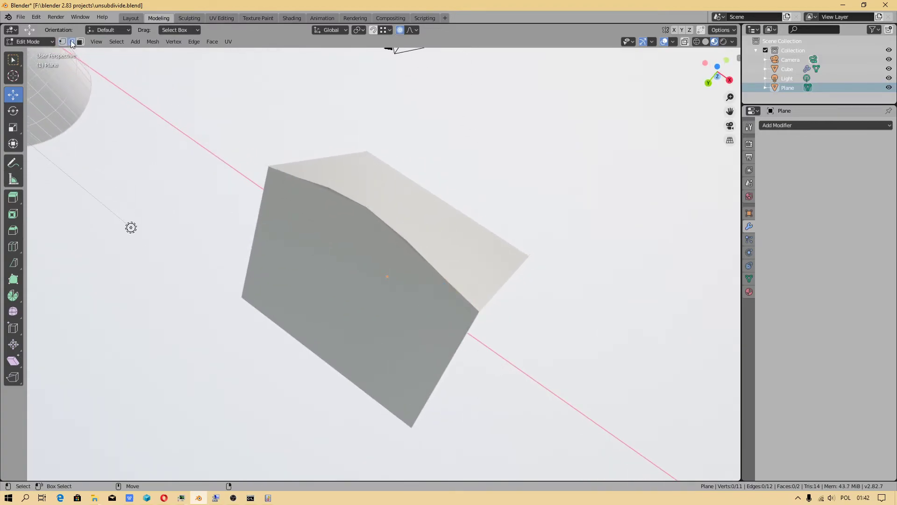
click(303, 340)
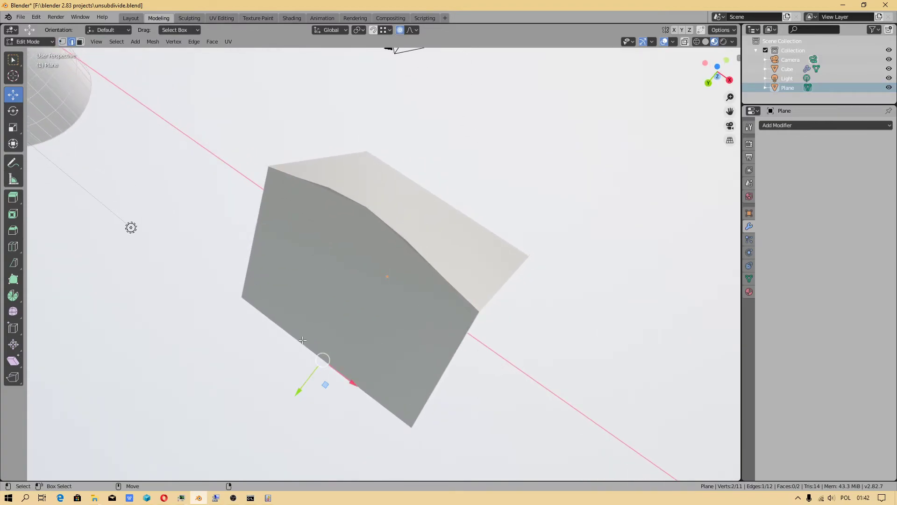
Subdivide the selected outer edge with 4 cuts
click(192, 41)
click(213, 90)
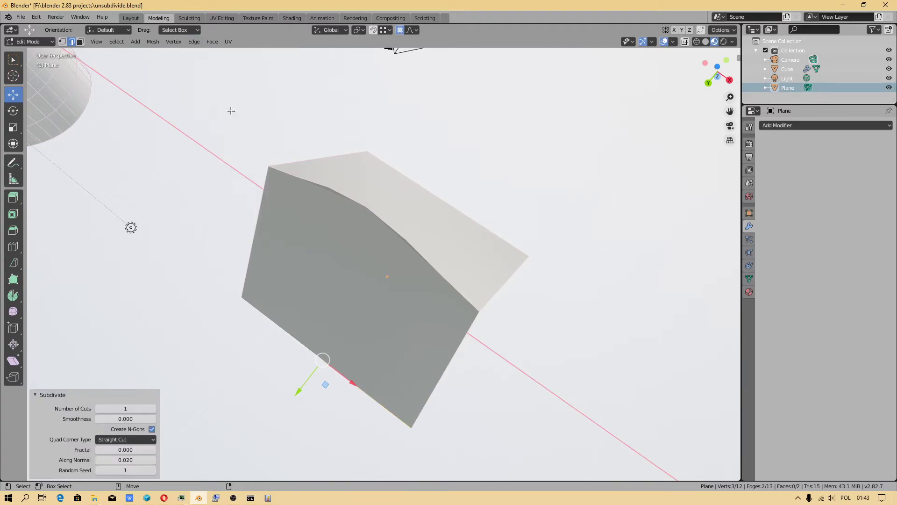
click(153, 409)
click(152, 408)
click(153, 408)
Subdivide an edge of the upper face with 5 cuts, then deselect everything
click(442, 191)
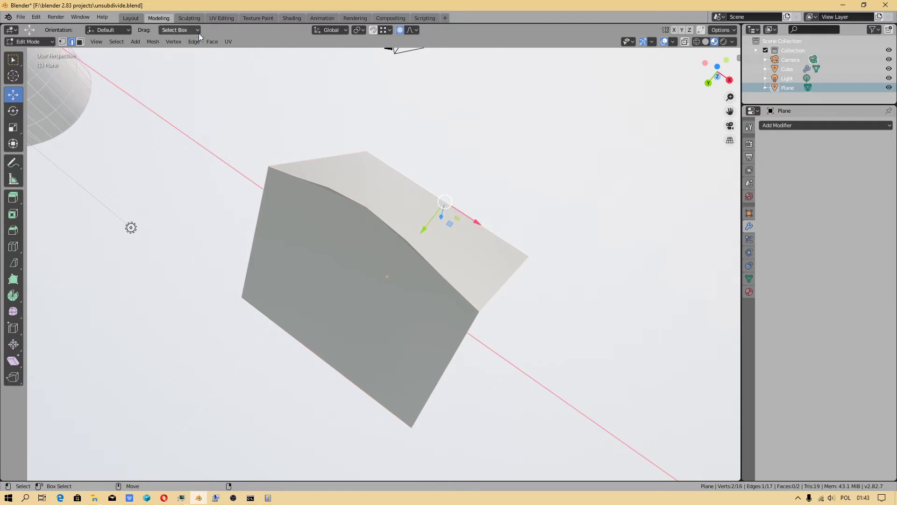
click(188, 42)
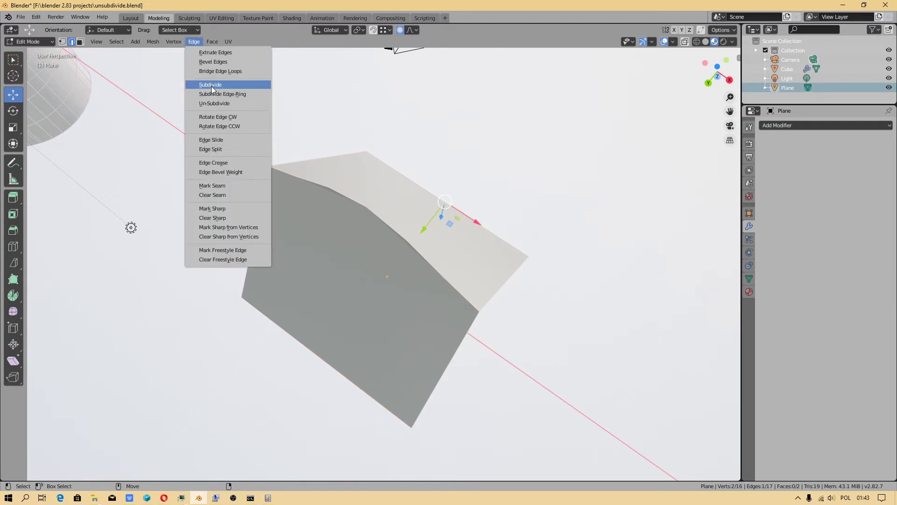
click(211, 87)
click(154, 408)
click(154, 408)
click(153, 408)
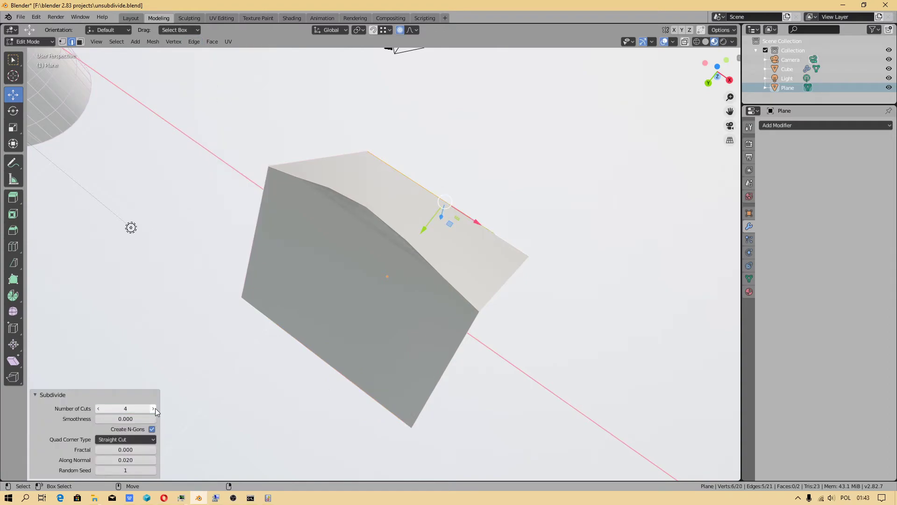
click(153, 409)
click(209, 206)
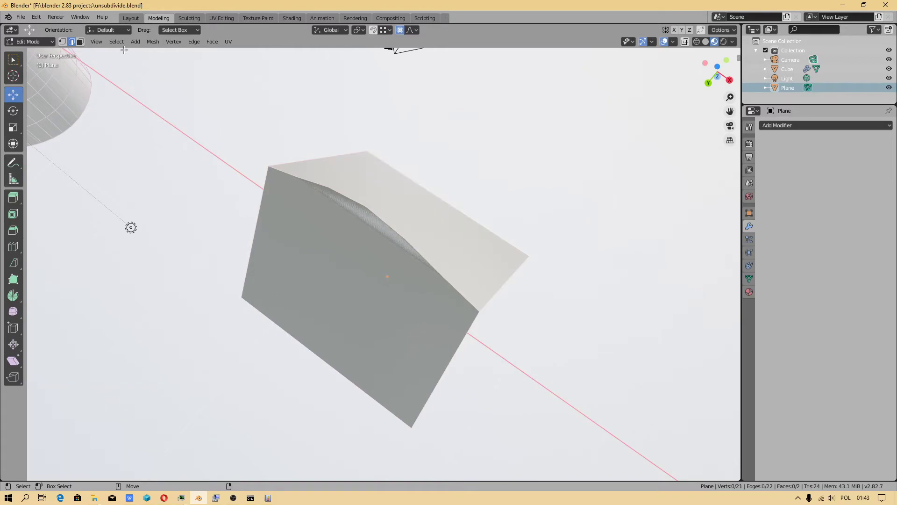
In vertex mode, select the corner vertex pairs and join them with Connect Vertex Pairs
key(1)
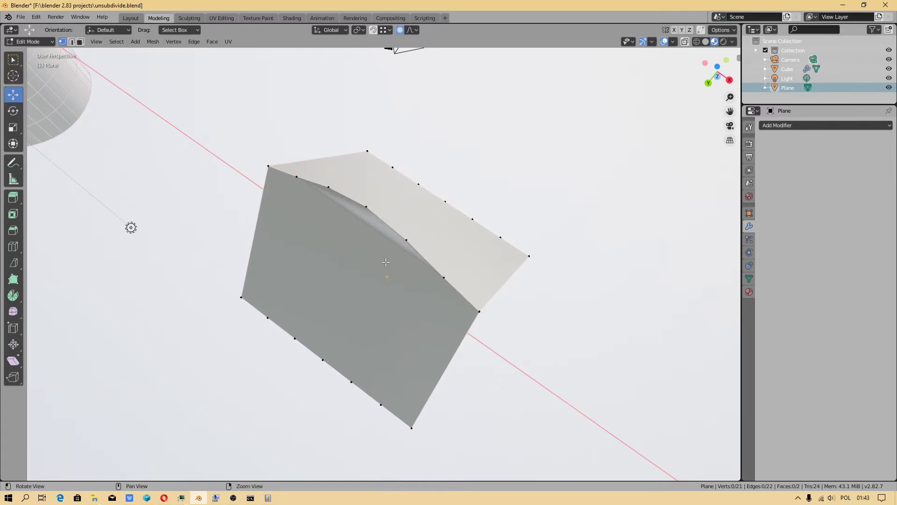
middle_drag(404, 237, 430, 299)
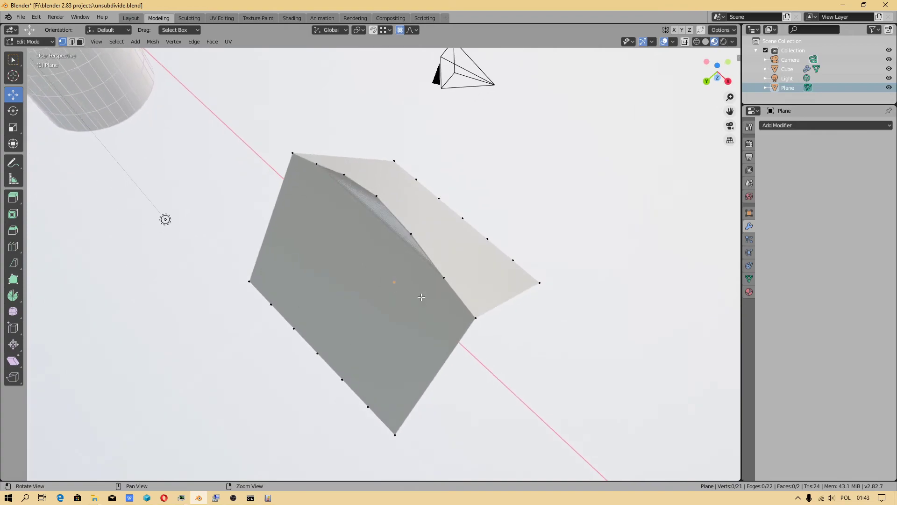
click(470, 316)
shift+click(444, 277)
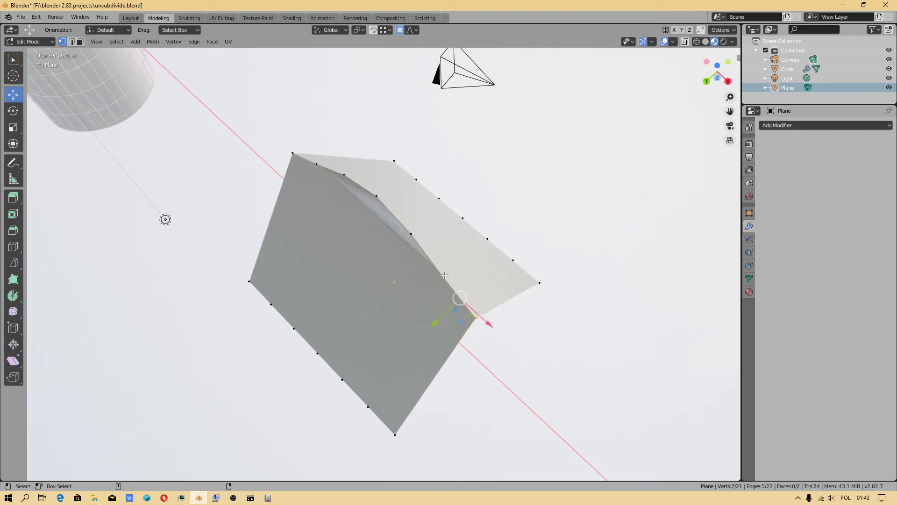
shift+click(396, 433)
shift+click(370, 406)
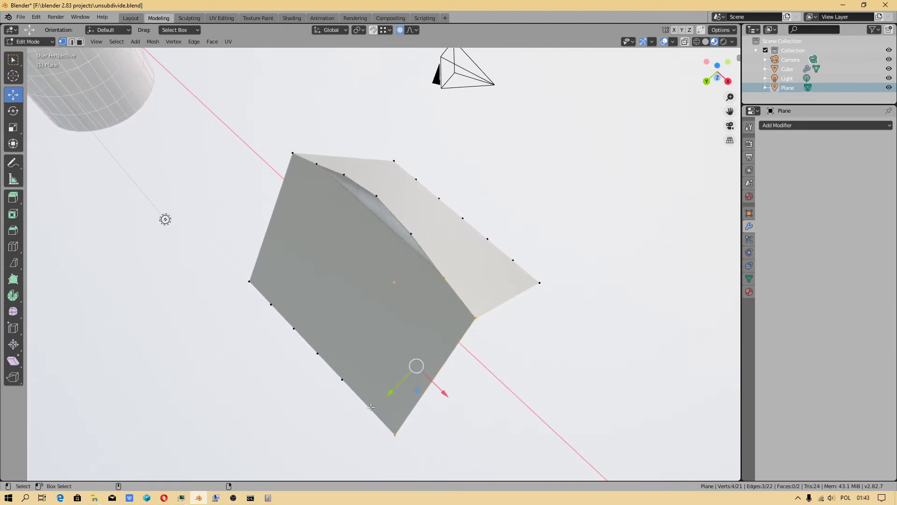
click(173, 42)
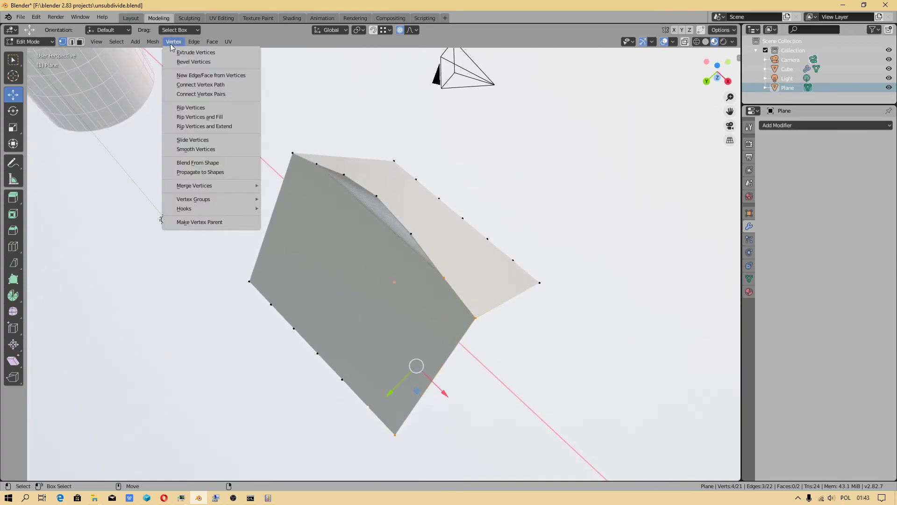
click(196, 94)
Select matching upper- and lower-edge vertex pairs and connect them, splitting the face further
click(410, 237)
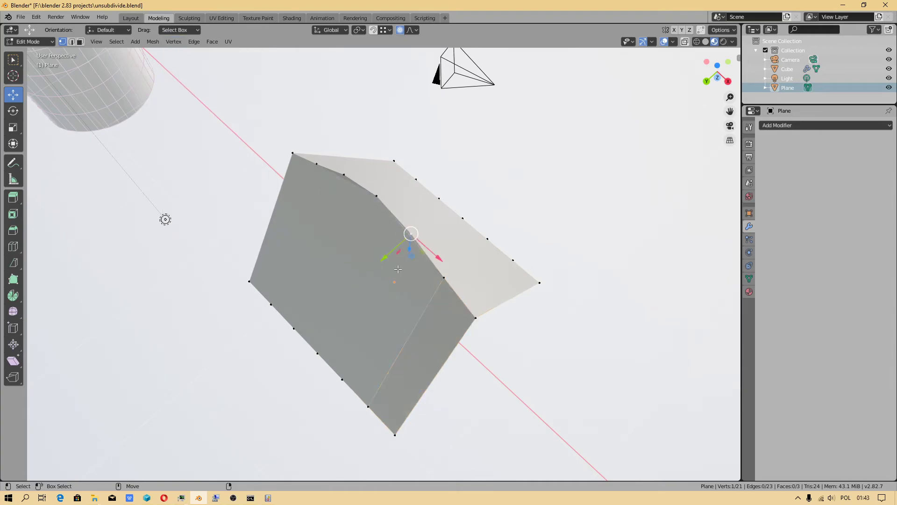
click(336, 378)
shift+click(333, 355)
shift+click(376, 196)
click(409, 233)
shift+click(376, 196)
shift+click(339, 380)
shift+click(320, 353)
click(174, 41)
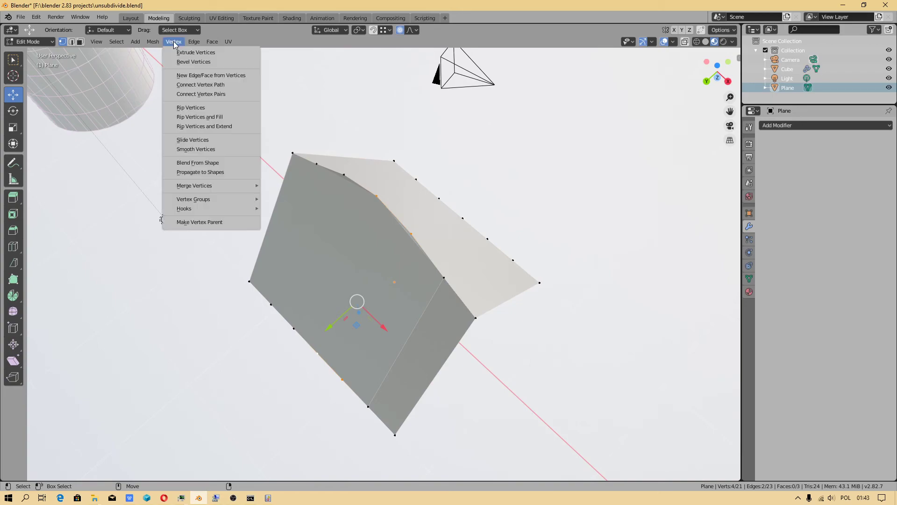
click(220, 94)
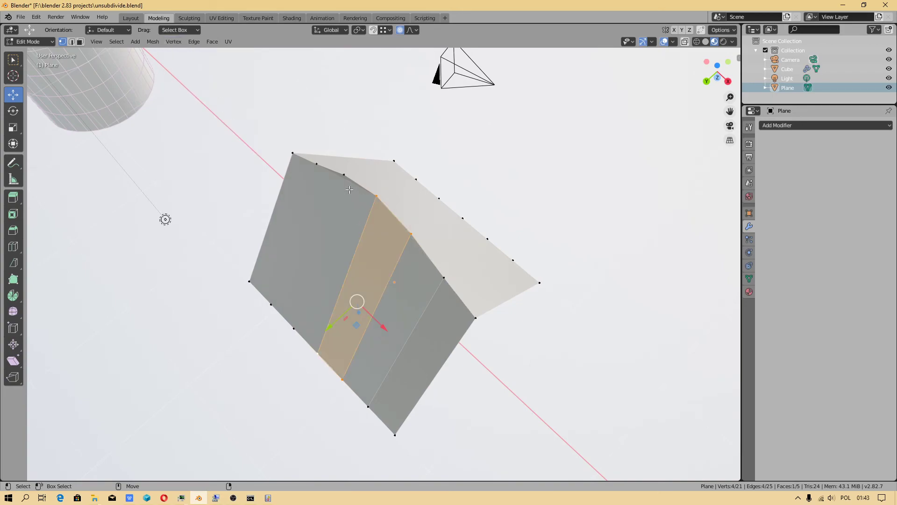
Connect the last top and bottom vertex pairs and orbit to inspect the resulting strips
click(299, 322)
shift+click(342, 175)
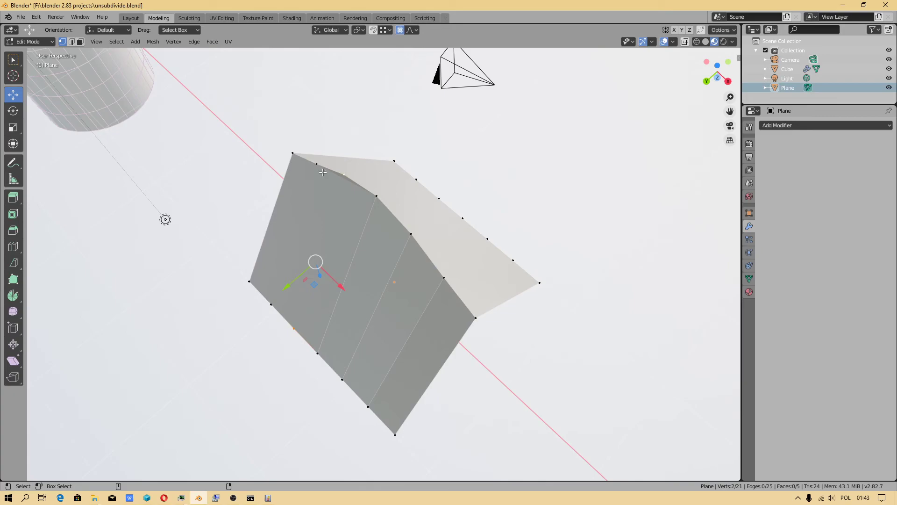
shift+click(317, 163)
shift+click(270, 302)
click(174, 41)
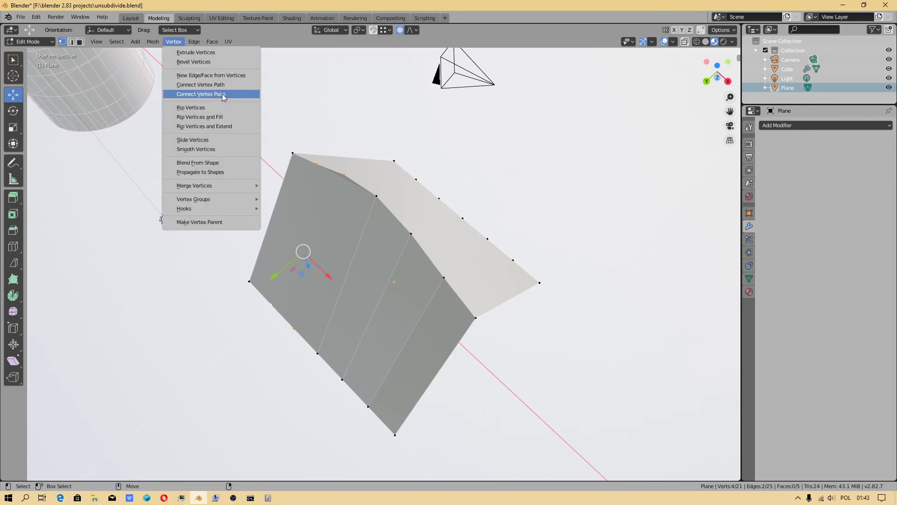
click(201, 94)
middle_drag(221, 92, 368, 302)
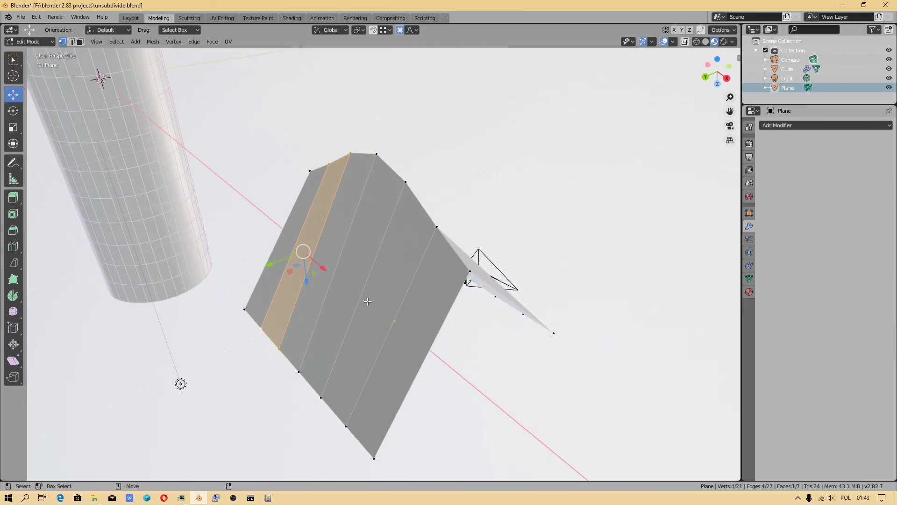